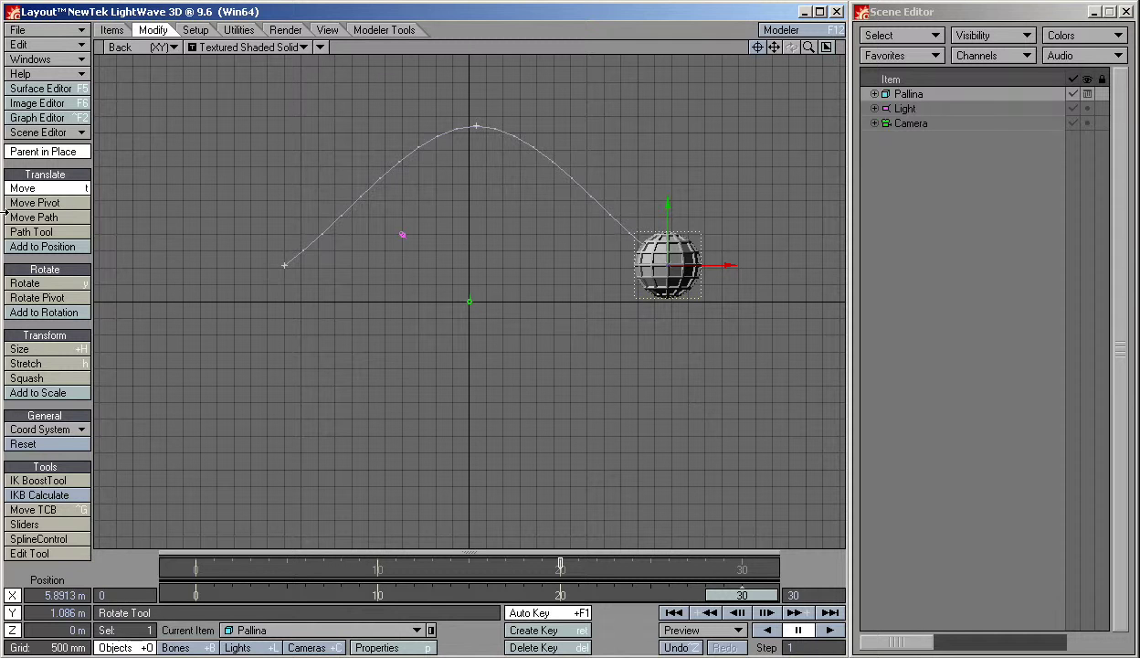
In the Graph Editor, set Tension to 1.0 on the Pallina.Position.Y key at frame 10.
left_click(55, 125)
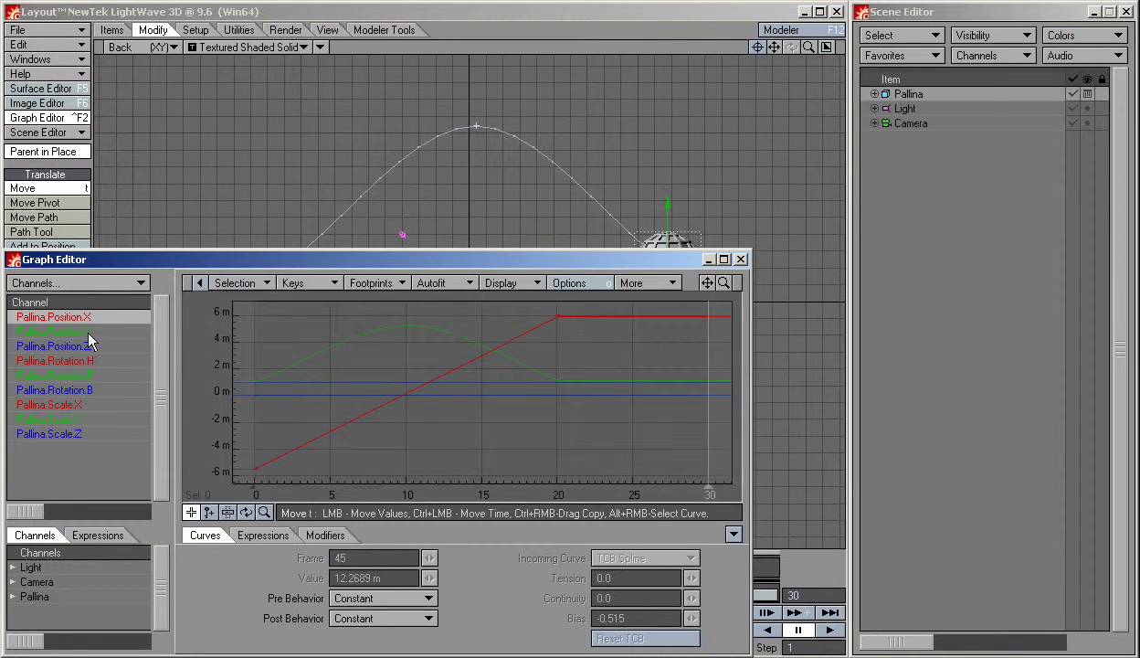
left_click(243, 376)
left_click(407, 325)
left_click_drag(621, 579, 537, 576)
type("1")
key("Tab")
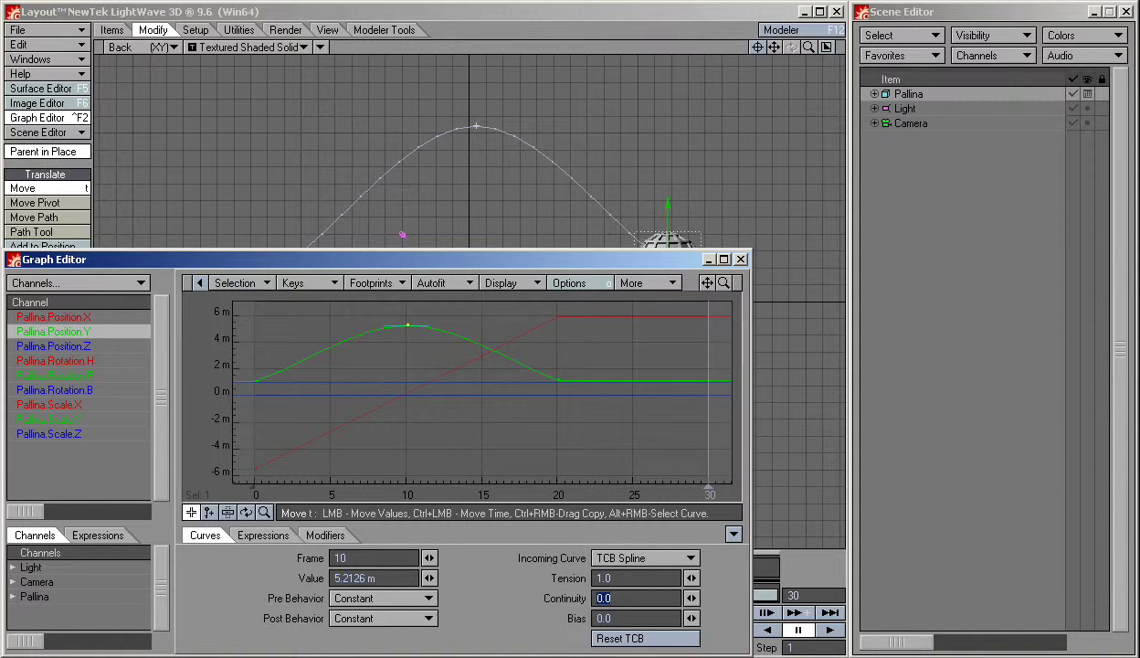
Set Tension to 1.0 on the Pallina.Position.Y key at frame 0 and close the Graph Editor.
right_click_drag(242, 365, 269, 401)
left_click(542, 564)
type("1")
key("Tab")
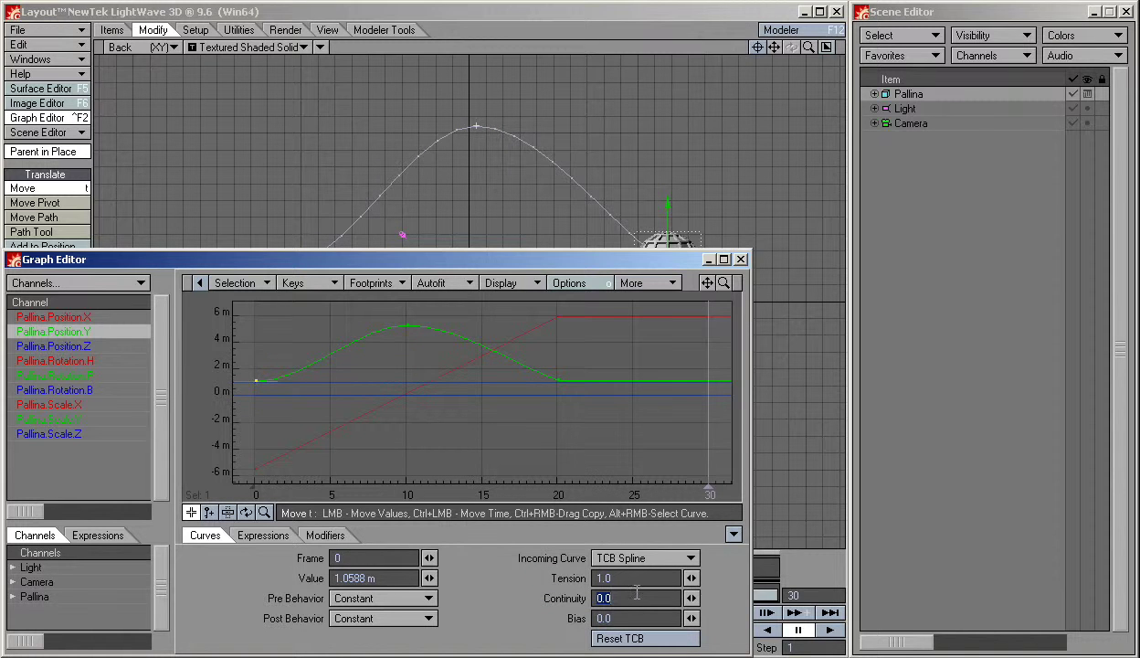
left_click(741, 259)
Retime the ball's middle keyframe to frame 2 and, as a second try, to frame 7.
left_click(378, 565)
left_click_drag(378, 565, 232, 565)
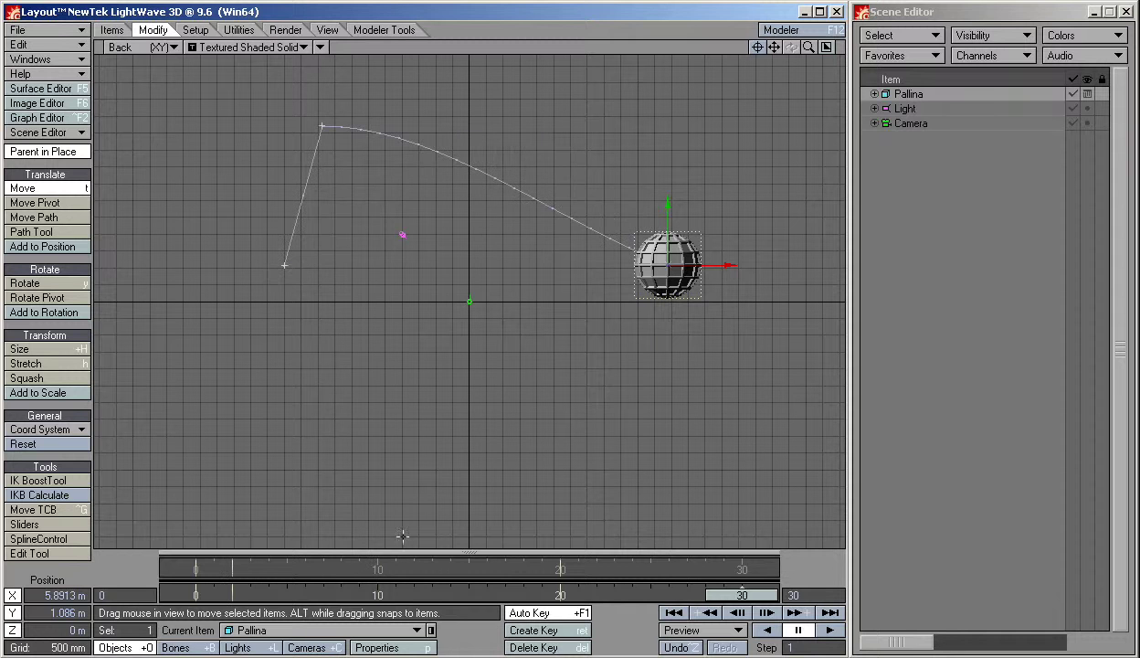
left_click(230, 566)
left_click_drag(232, 565, 323, 566)
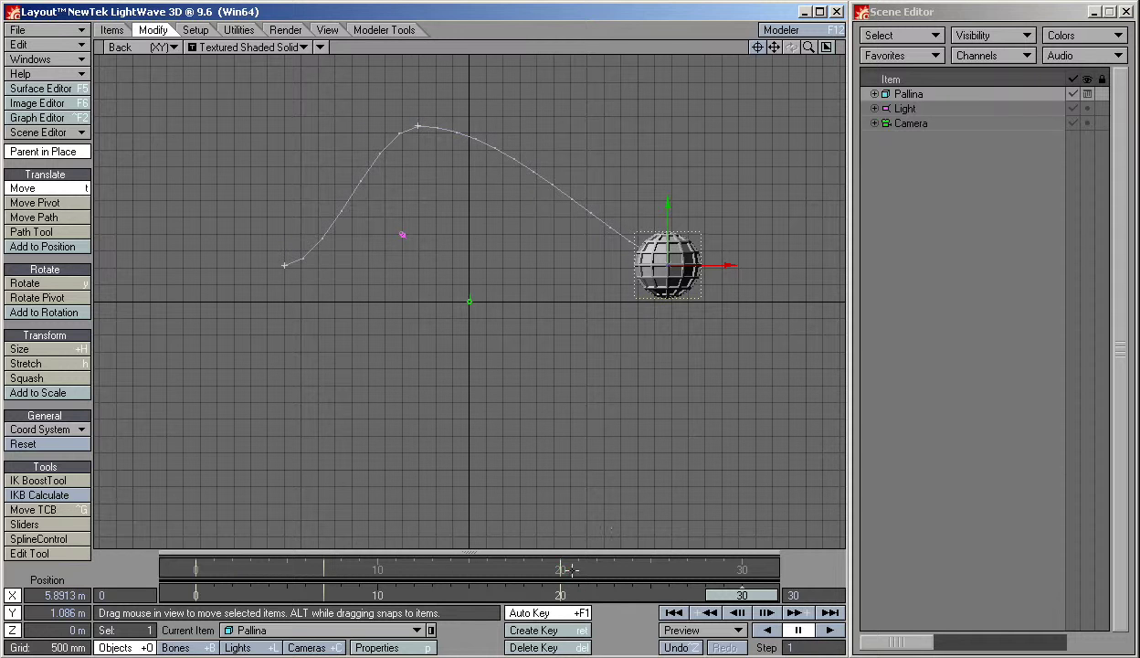
Retime the ball's last keyframe to frame 30 and its middle keyframe to frame 10.
left_click_drag(560, 564, 742, 563)
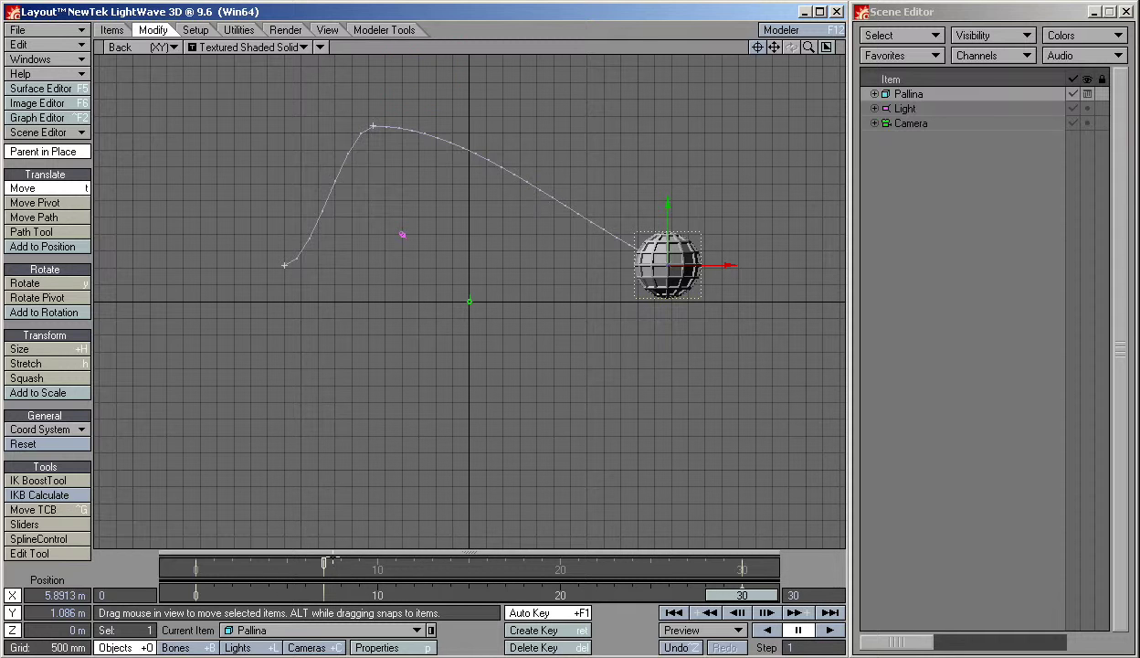
left_click_drag(324, 564, 378, 563)
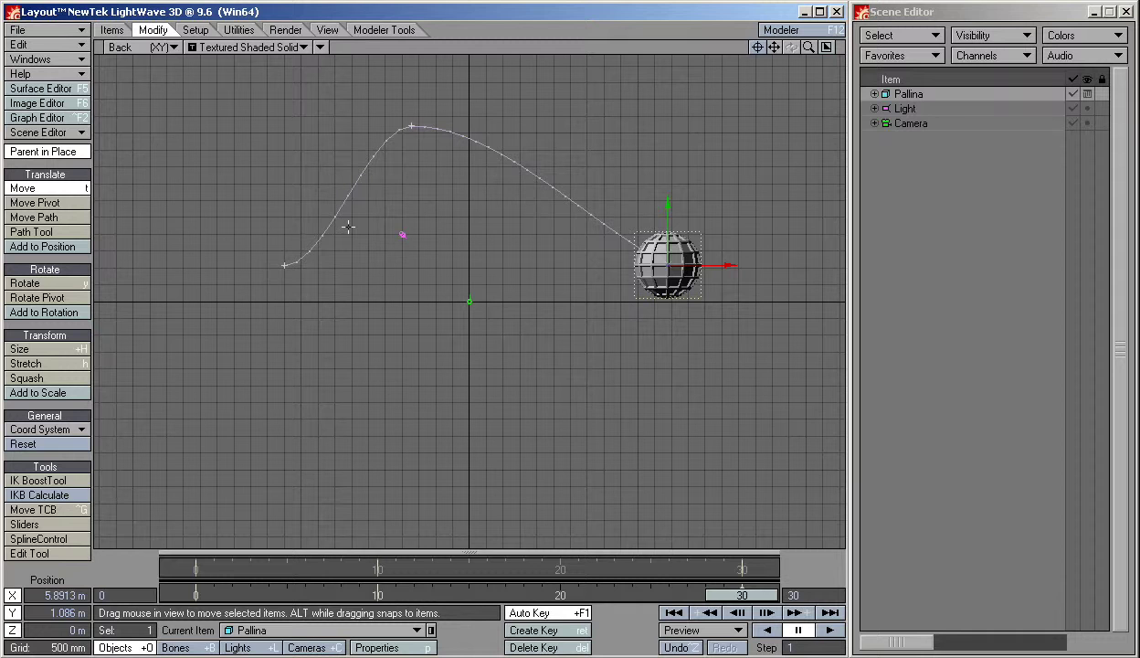
Extend the timeline's end frame to 50 and retime the ball's last keyframe to frame 50.
left_click_drag(808, 595, 709, 585)
type("50")
key("Return")
left_click(537, 569)
left_click_drag(523, 563, 741, 564)
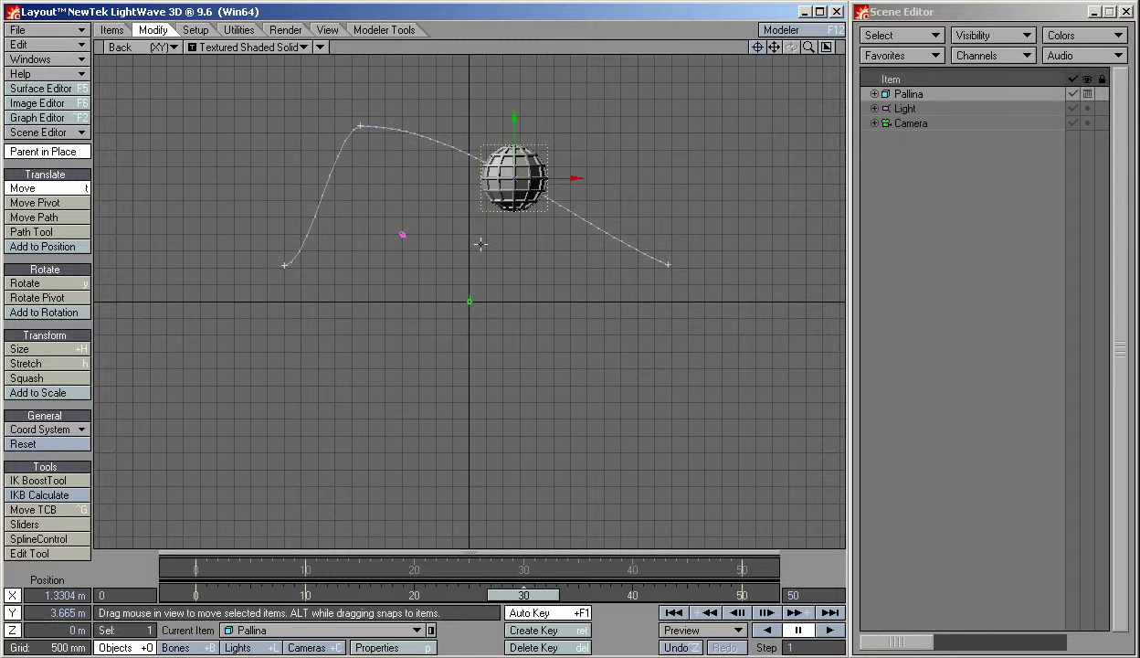
Play the animation, switch the viewport to Perspective with the whole path framed, and stop playback.
left_click(828, 629)
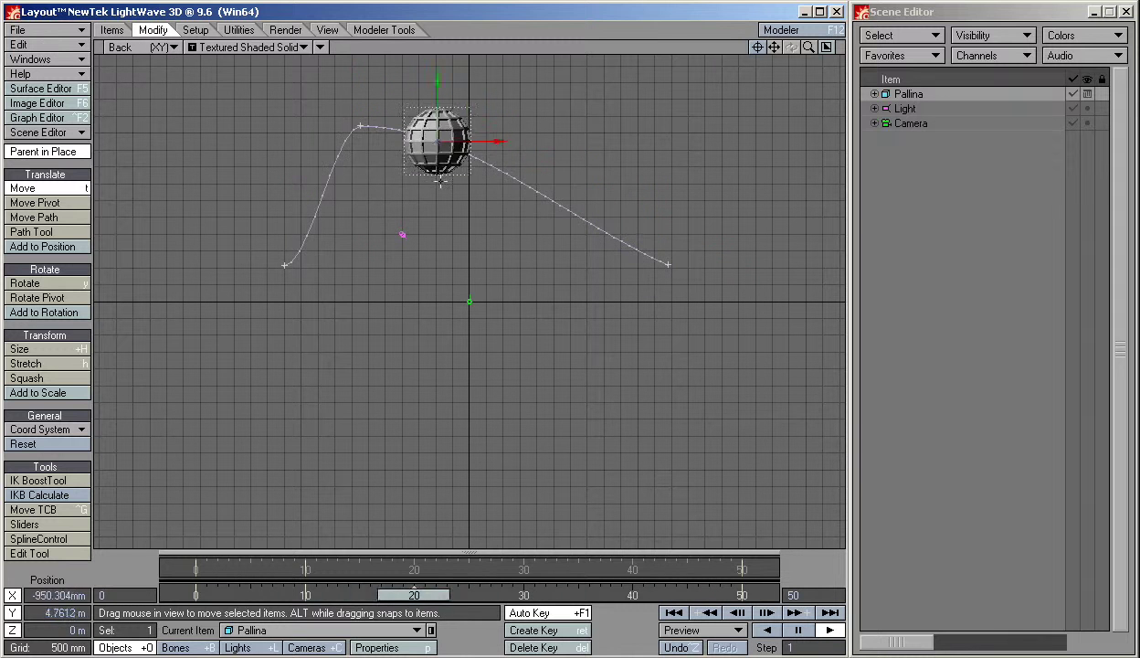
left_click(164, 48)
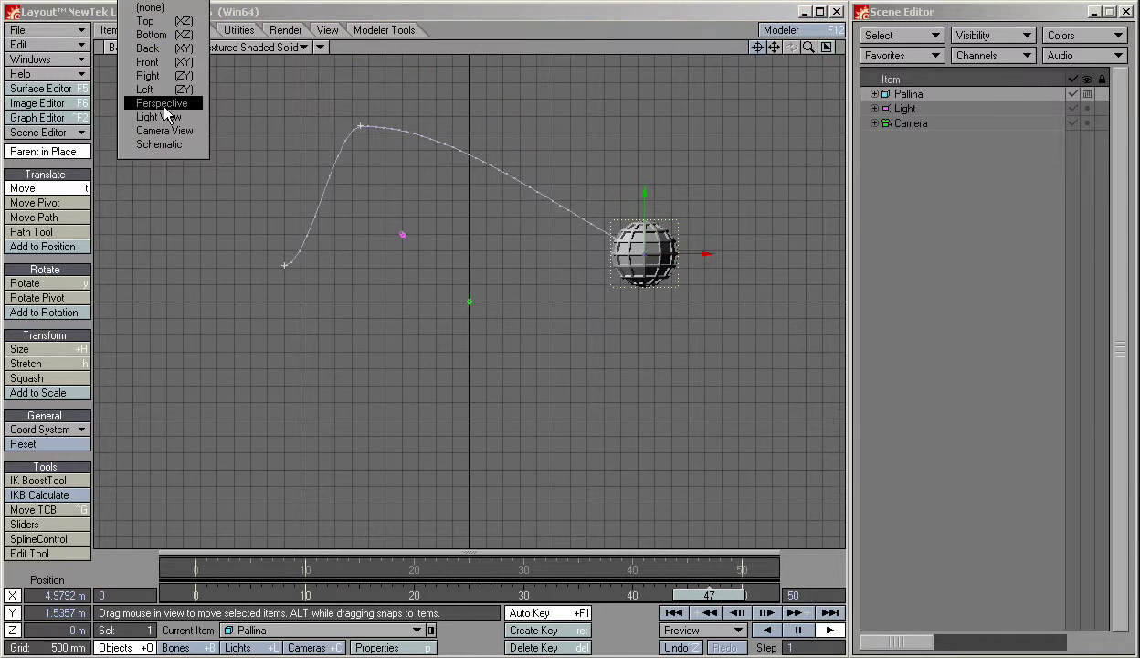
left_click(162, 104)
left_click_drag(809, 48, 749, 48)
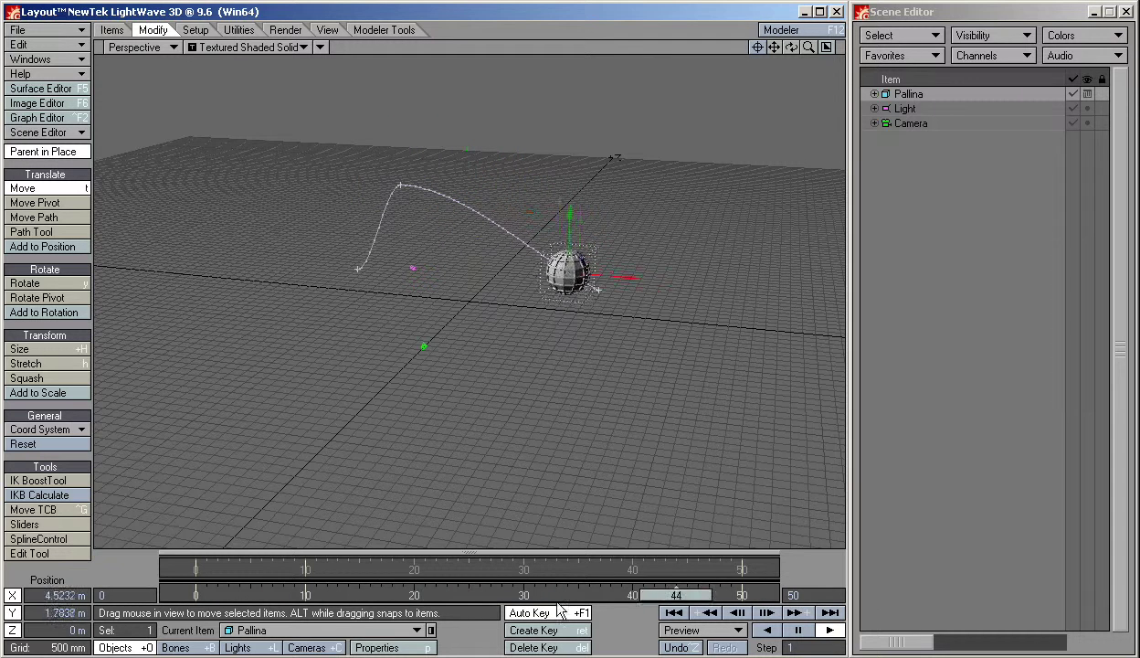
left_click(798, 632)
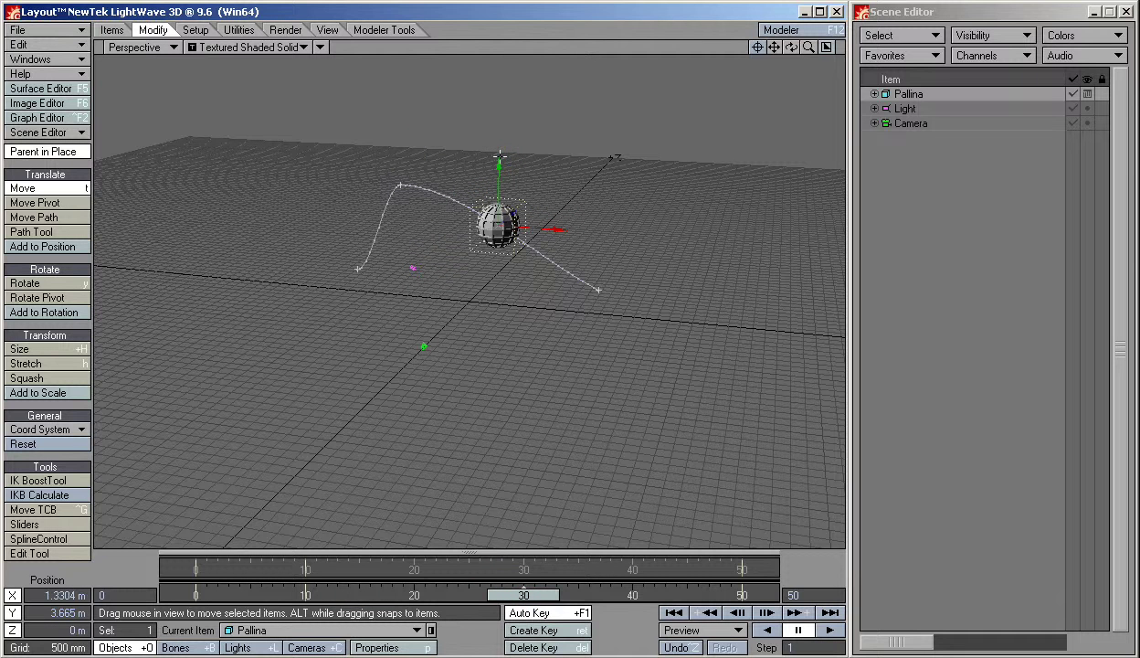
Reposition the ball to Y about 1.92 m and Z about 3.31 m at frame 30, and to Z about -2.52 m at frame 50.
right_click_drag(410, 66, 512, 392)
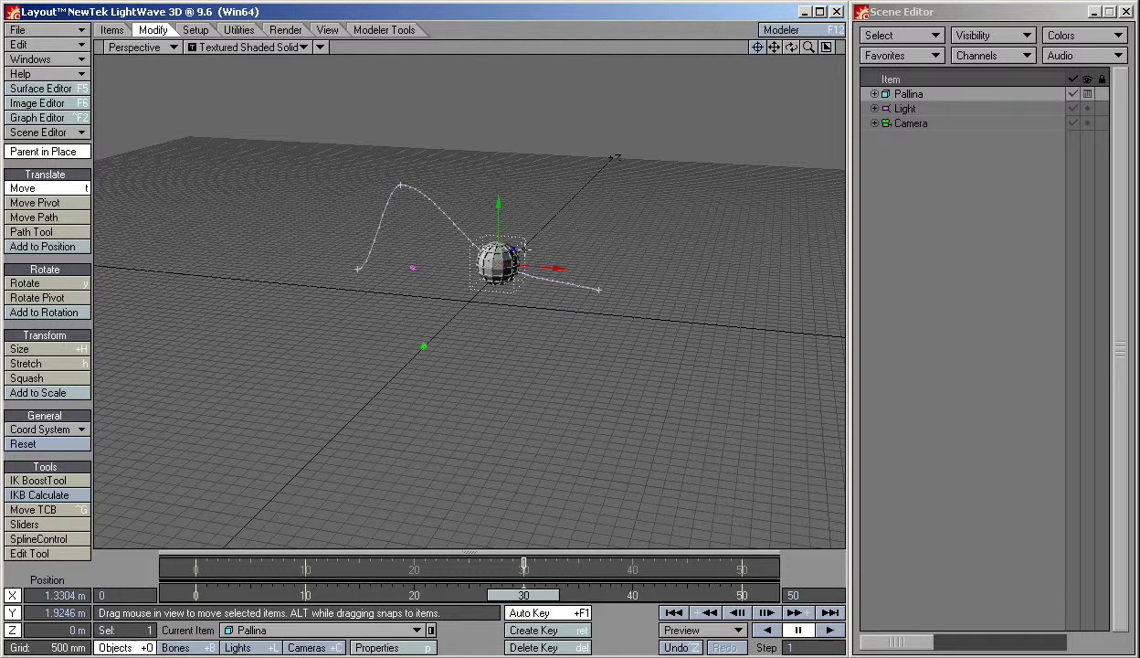
left_click_drag(450, 256, 468, 233)
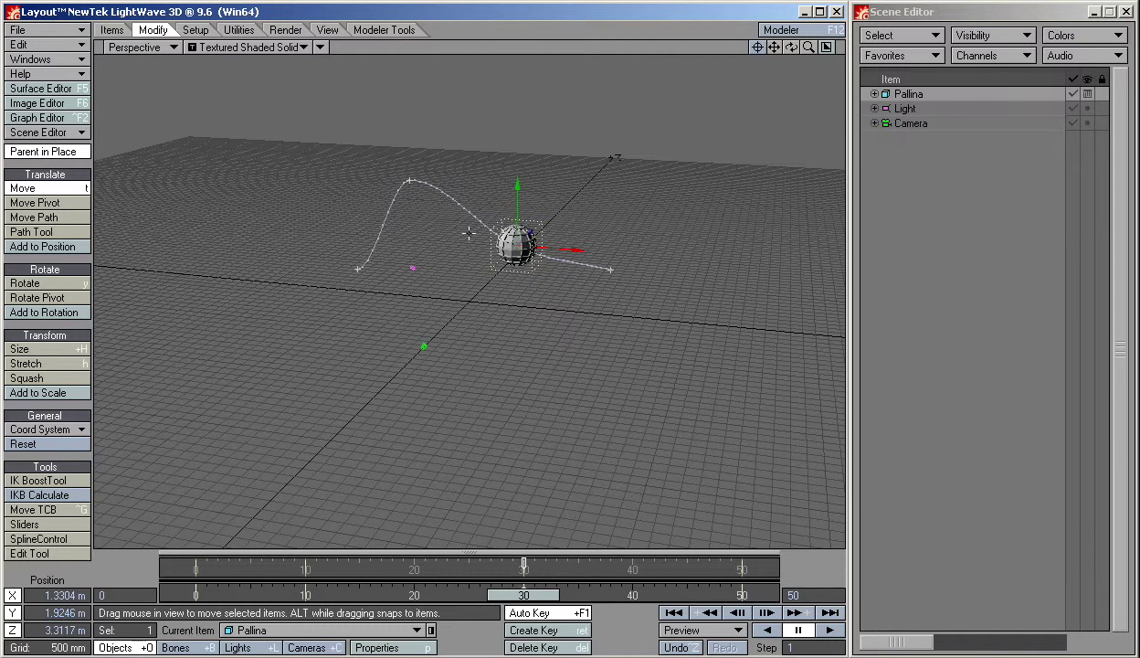
left_click(747, 598)
left_click_drag(625, 245, 601, 283)
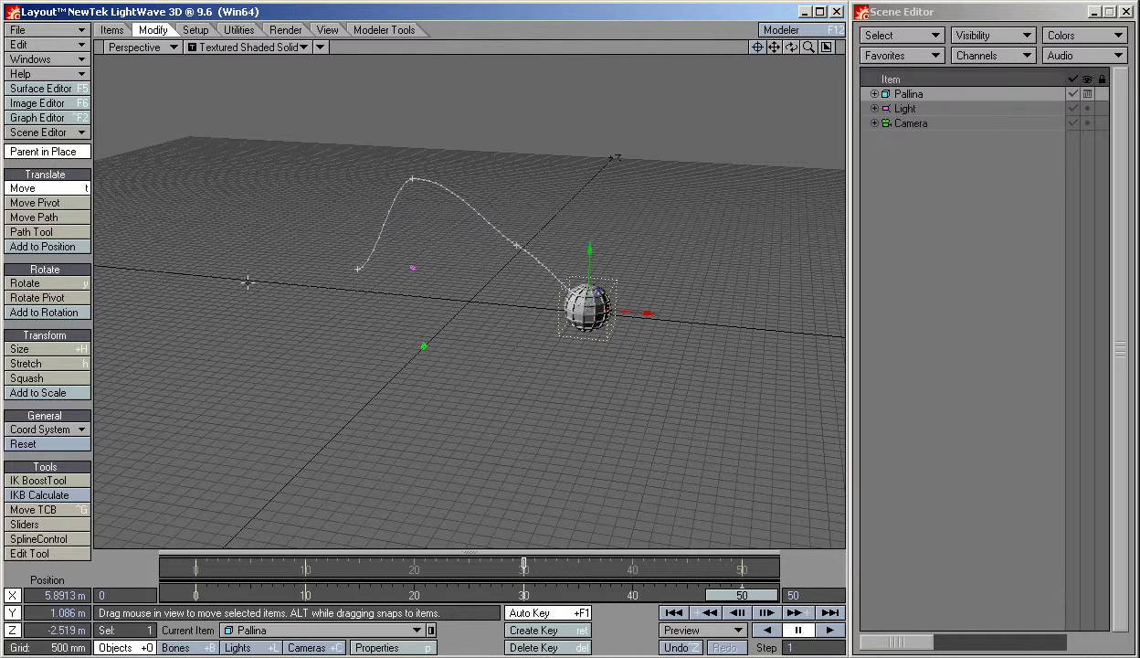
Shift the ball's whole motion path by about -0.285 m along Z with Move Path.
left_click(143, 73)
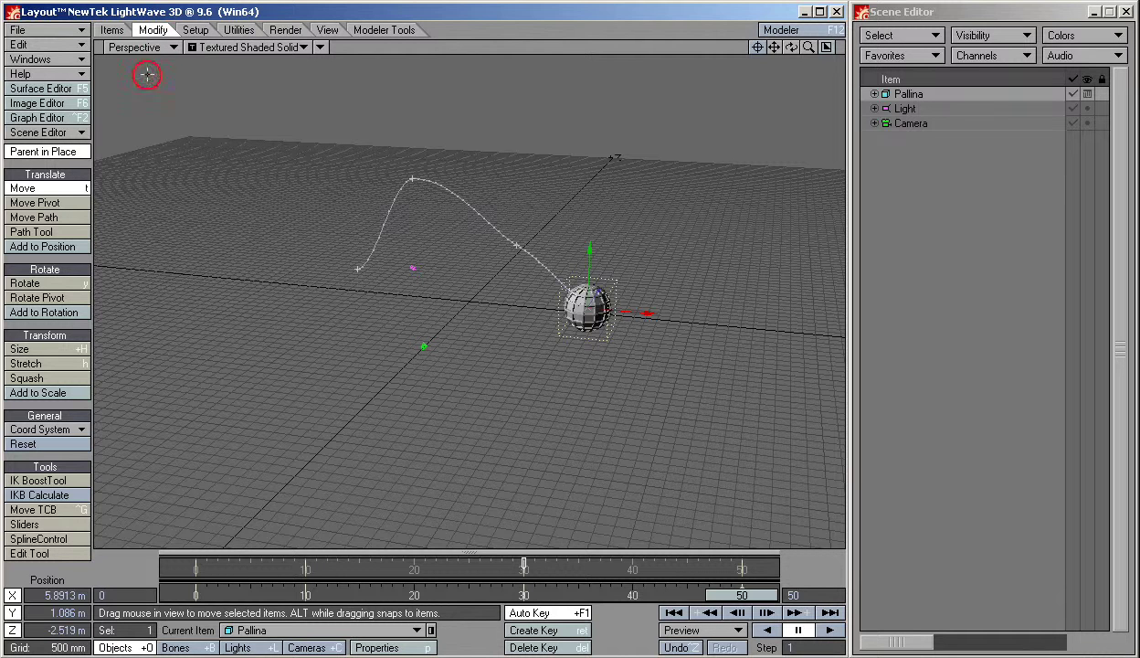
left_click(33, 217)
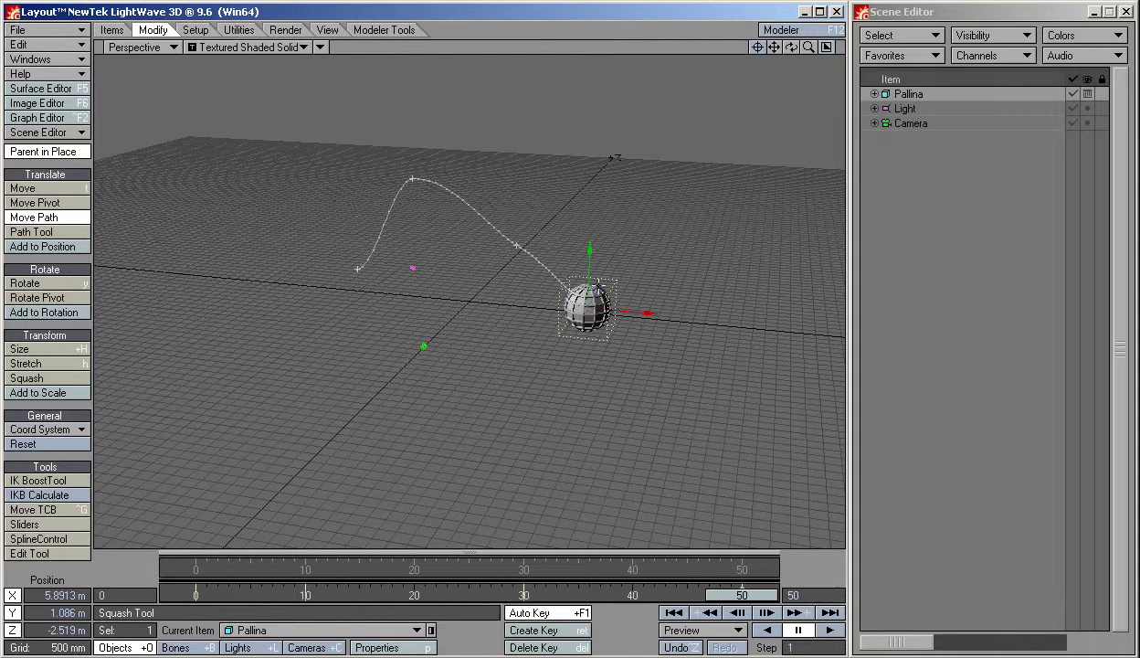
mouse_move(598, 289)
left_mouse_down()
mouse_move(620, 255)
mouse_move(587, 308)
left_mouse_up()
left_click_drag(424, 76, 424, 66)
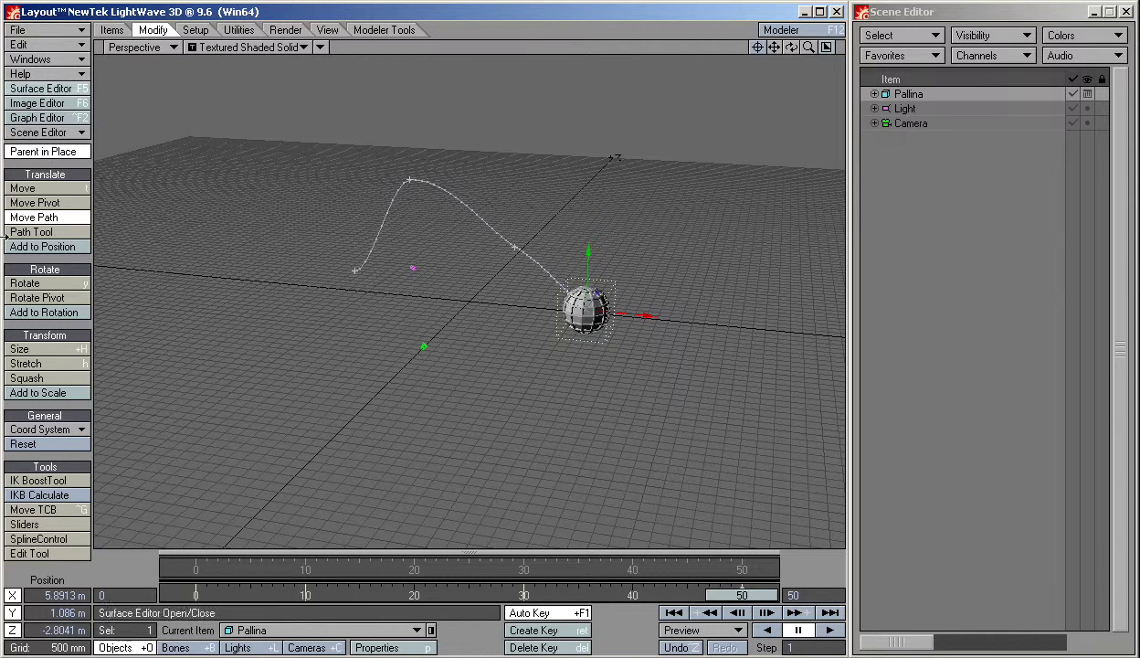
With the ball at frame 0, reshape the motion path by repositioning its frame 30 key with the Path Tool.
left_click(56, 234)
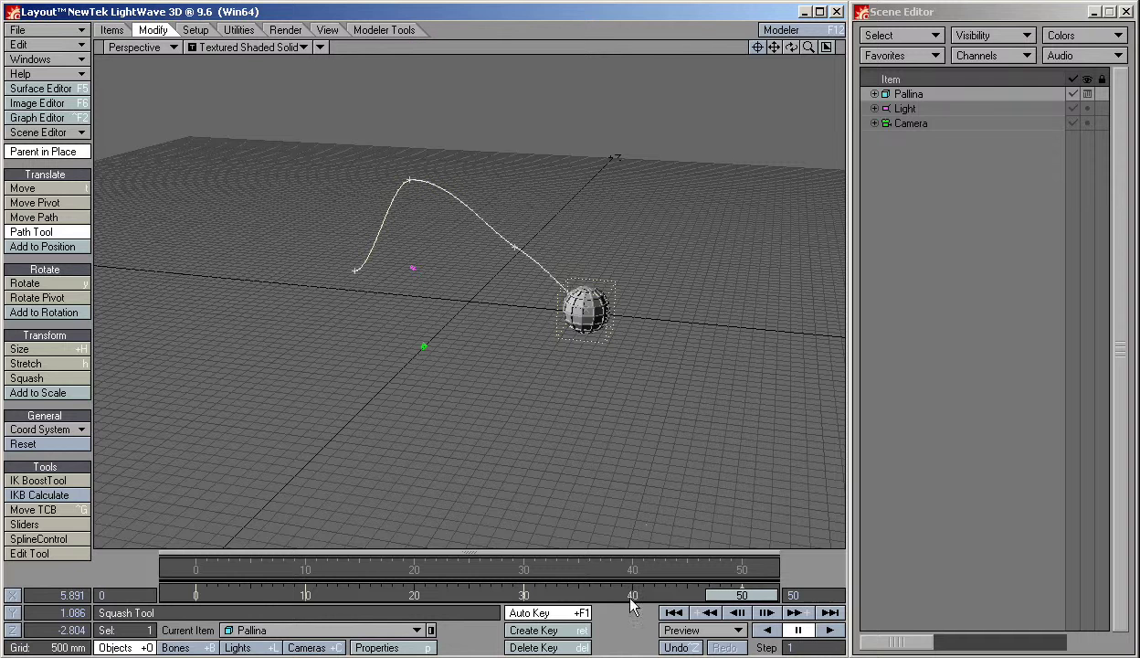
left_click_drag(741, 595, 194, 595)
left_click_drag(515, 247, 502, 227)
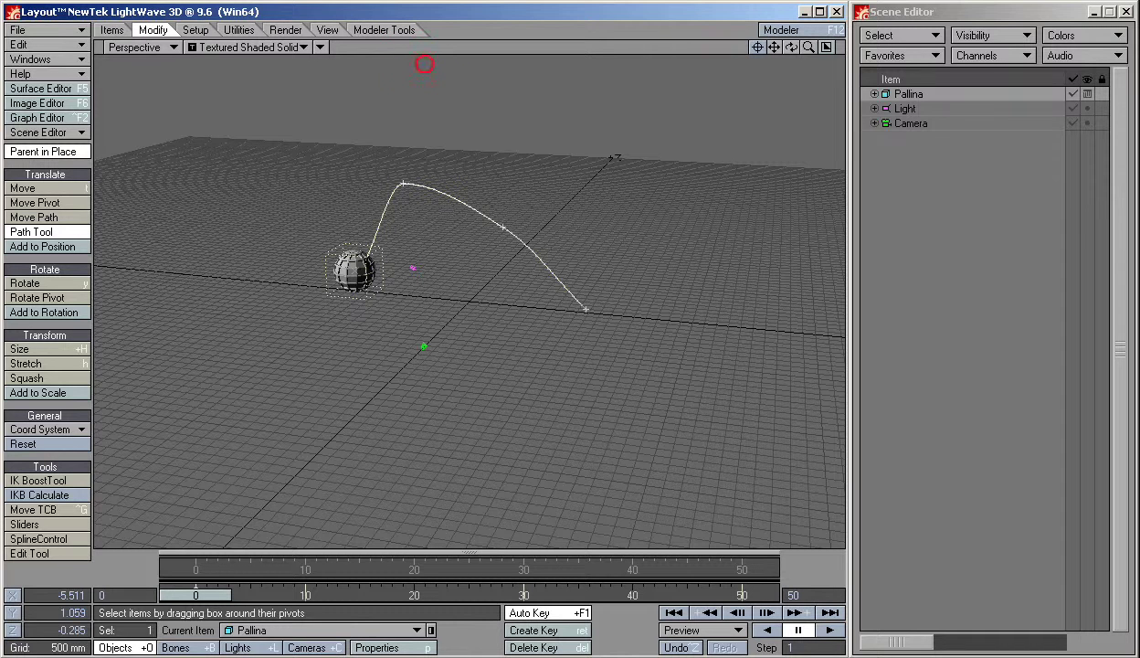
left_click_drag(503, 225, 586, 311)
Adjust the path's end key and move its frame 30 key to about X 0.56 m, Y 2.77 m, Z 4.32 m.
left_click_drag(527, 231, 551, 222, "alt")
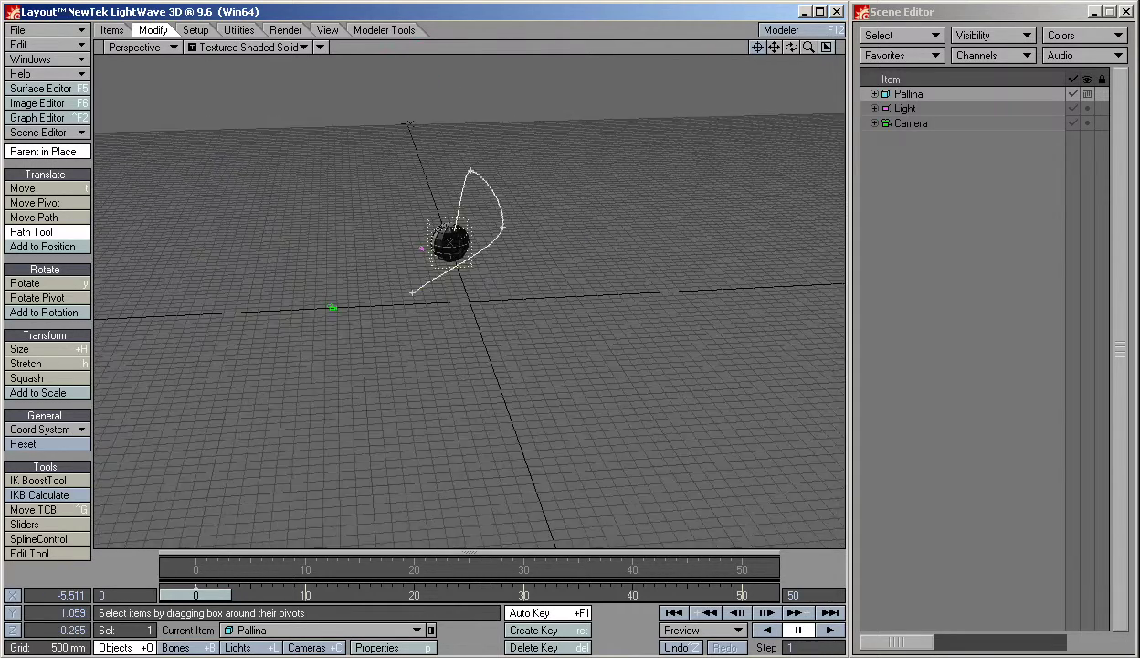
mouse_move(411, 298)
left_mouse_down()
mouse_move(539, 293)
mouse_move(407, 295)
mouse_move(475, 306)
mouse_move(429, 303)
left_mouse_up()
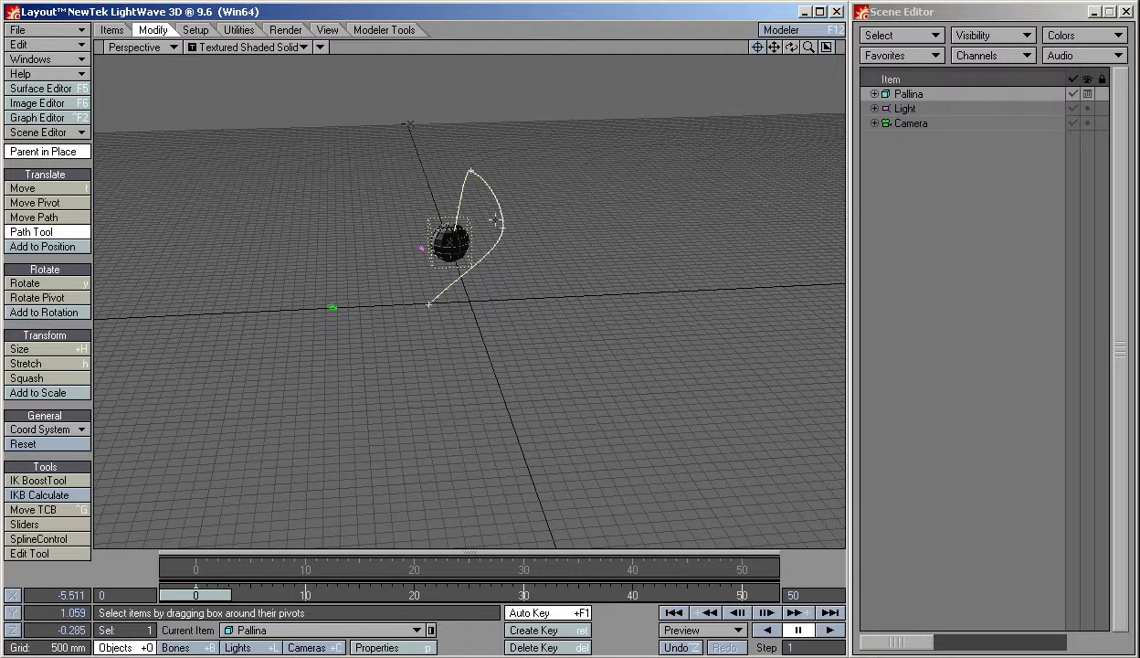
left_click_drag(502, 228, 568, 243)
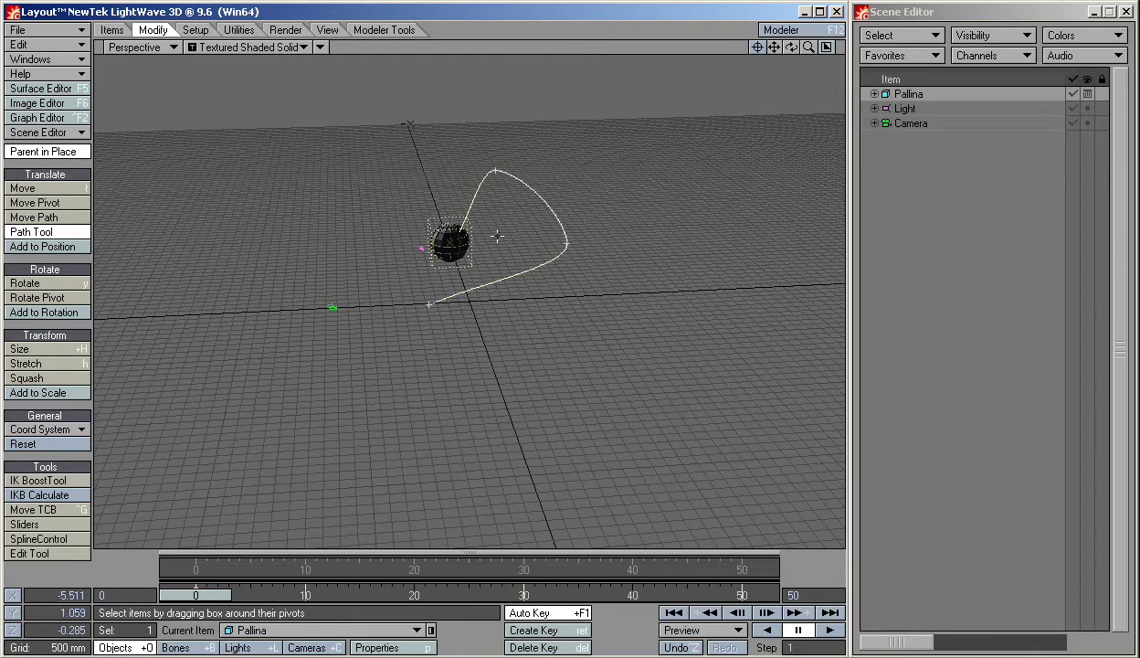
With the ball at frame 30, pull the path's starting section toward negative X, taking the frame 30 key to about X -2.13 m.
left_click_drag(358, 307, 378, 277, "alt")
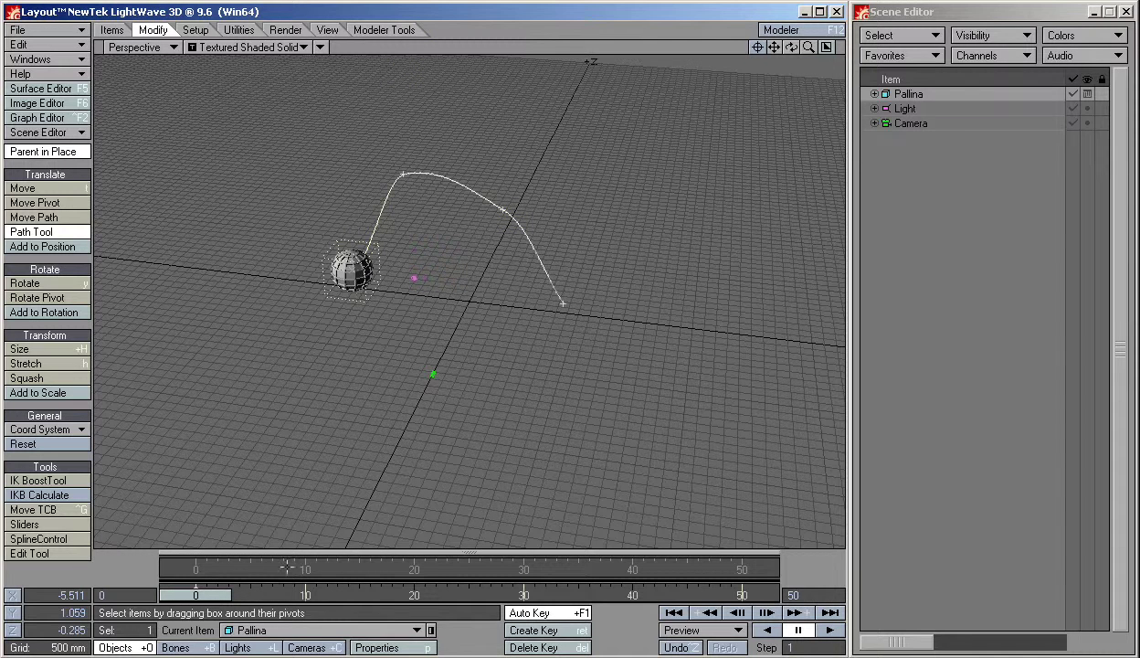
left_click(535, 598)
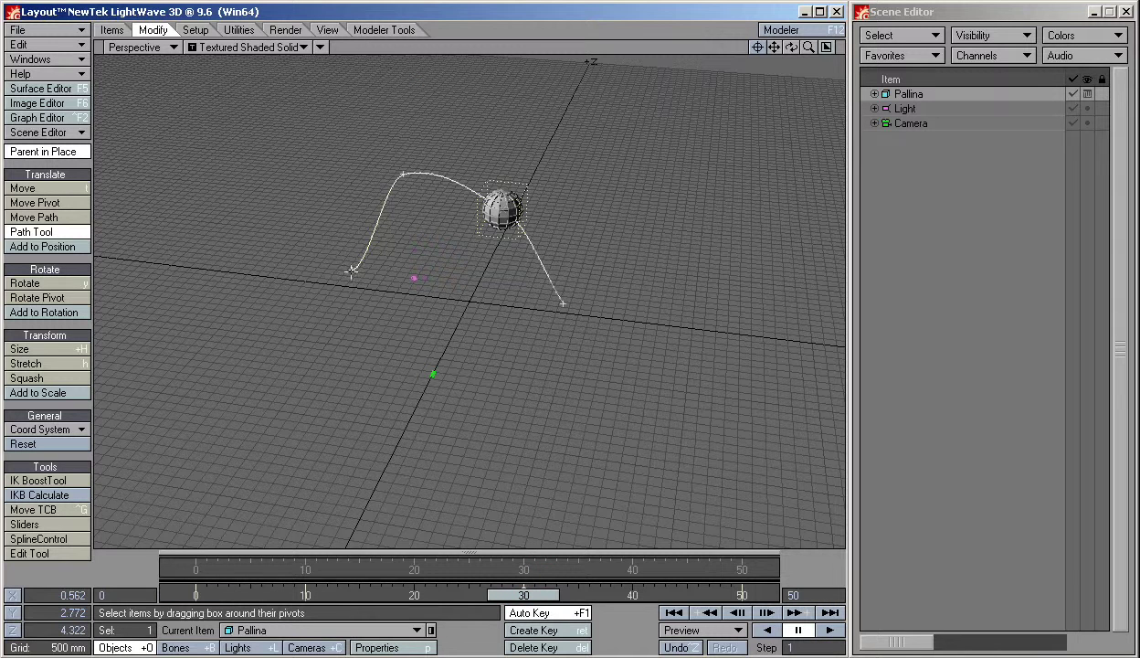
left_click_drag(440, 243, 343, 242)
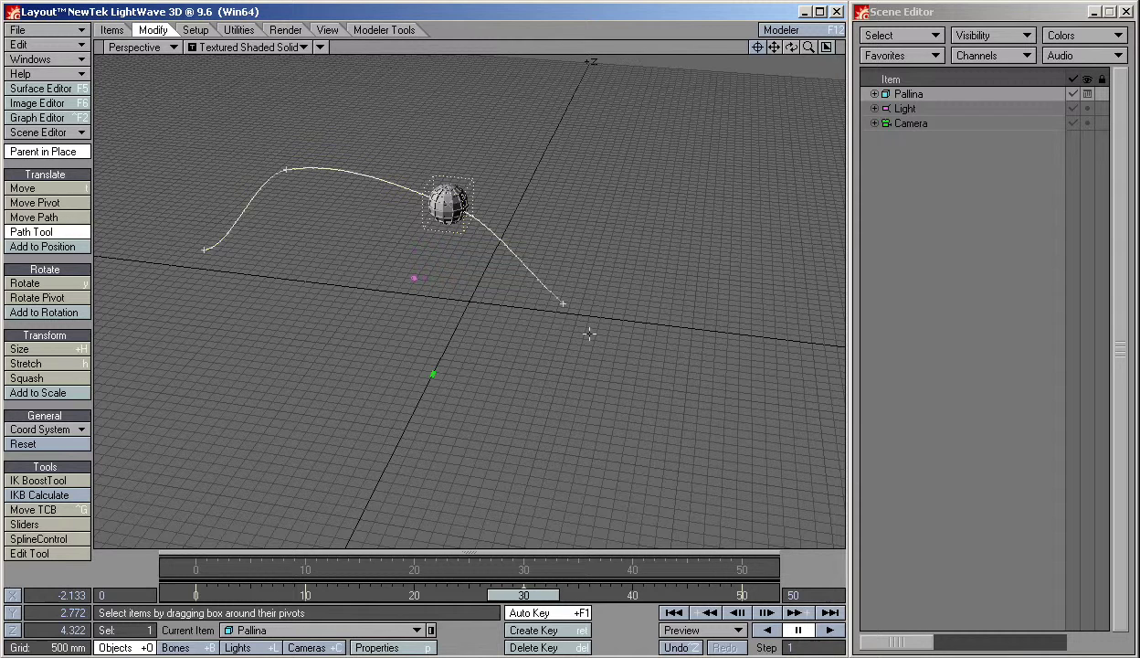
Go to the keyframe at frame 10 and move the ball to about X -6.15 m with the Move tool.
key("shift+Left")
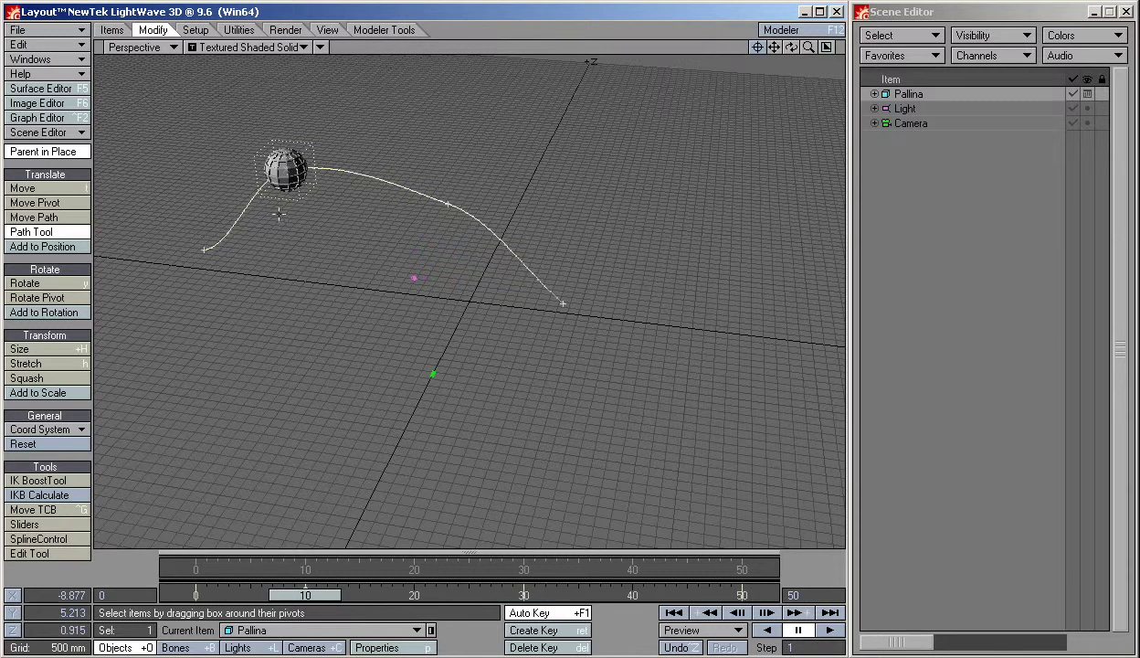
left_click(55, 188)
left_click_drag(308, 149, 288, 169)
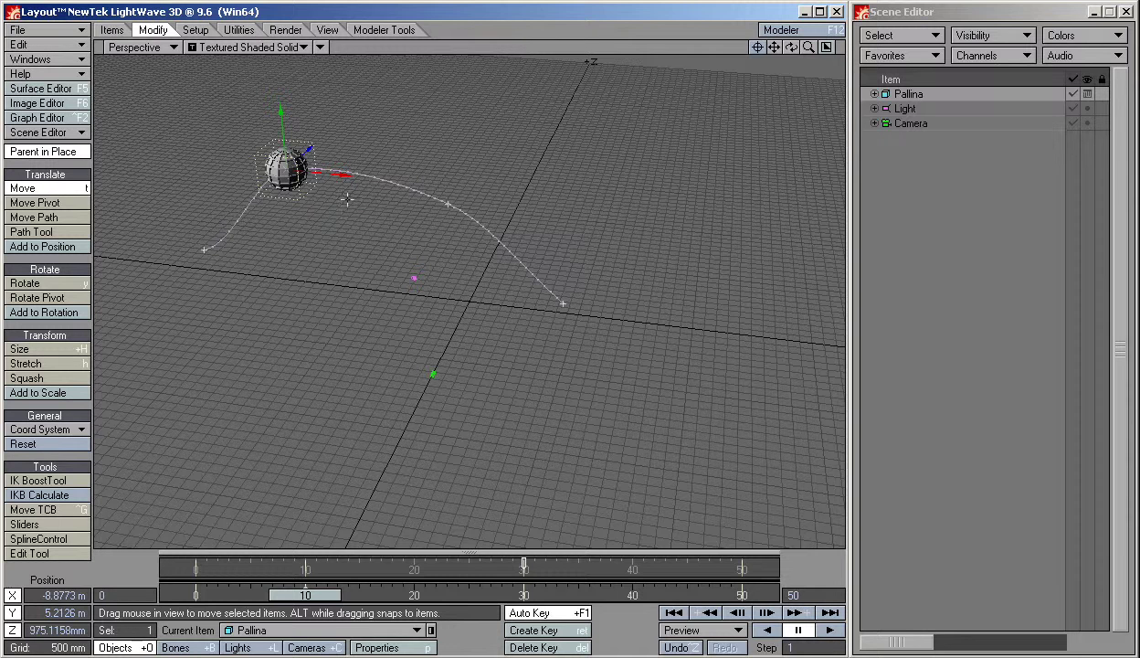
left_click_drag(351, 167, 301, 178)
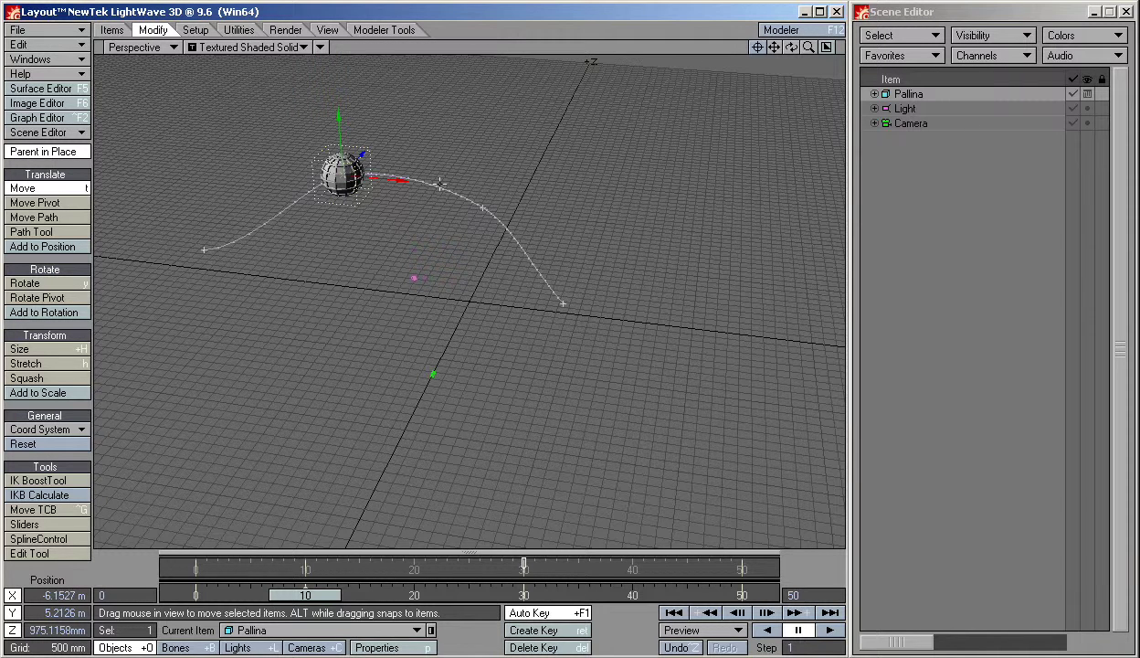
left_click_drag(311, 284, 361, 180, "alt")
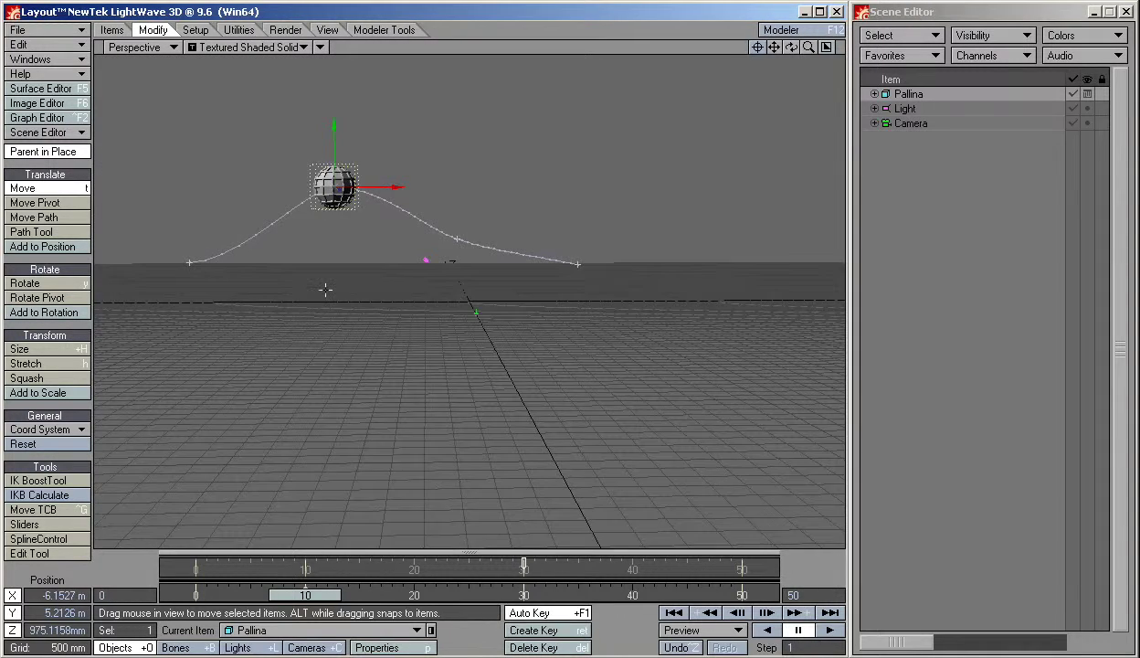